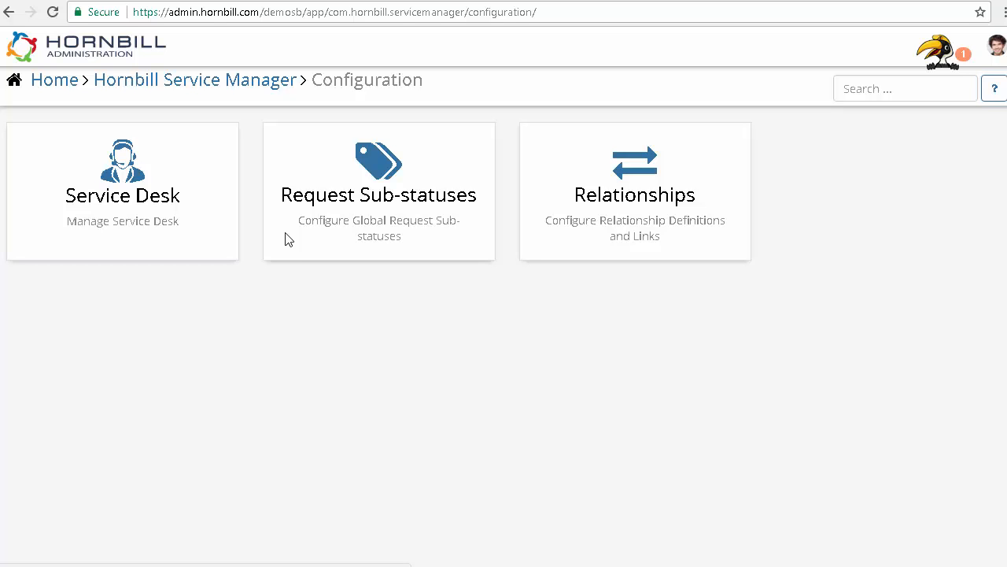
Step: Open the global Incident request sub-statuses and toggle Auto Update for Awaiting Customer Update off and back on
left_click(287, 240)
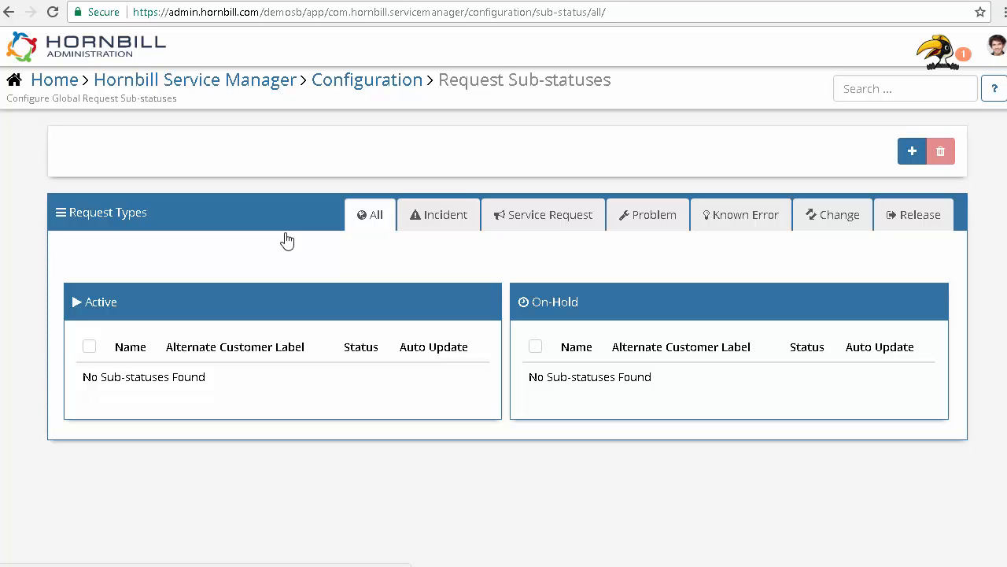
left_click(458, 225)
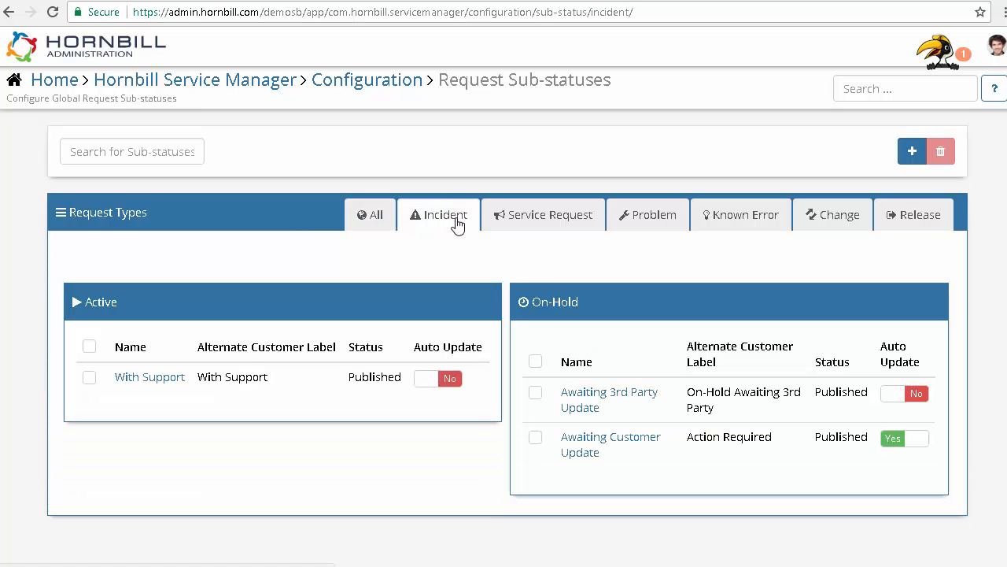
left_click(614, 441)
left_click(920, 446)
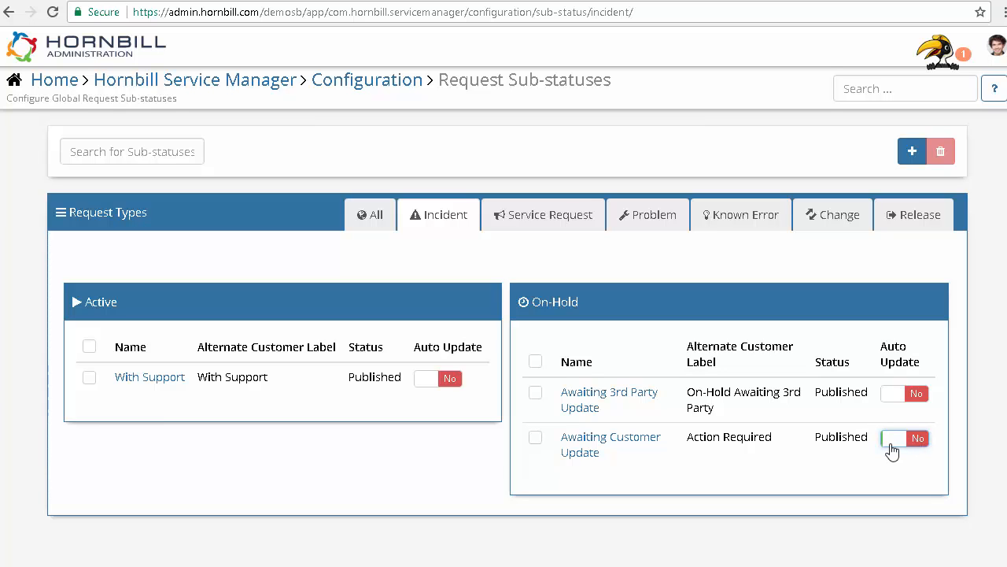
left_click(892, 448)
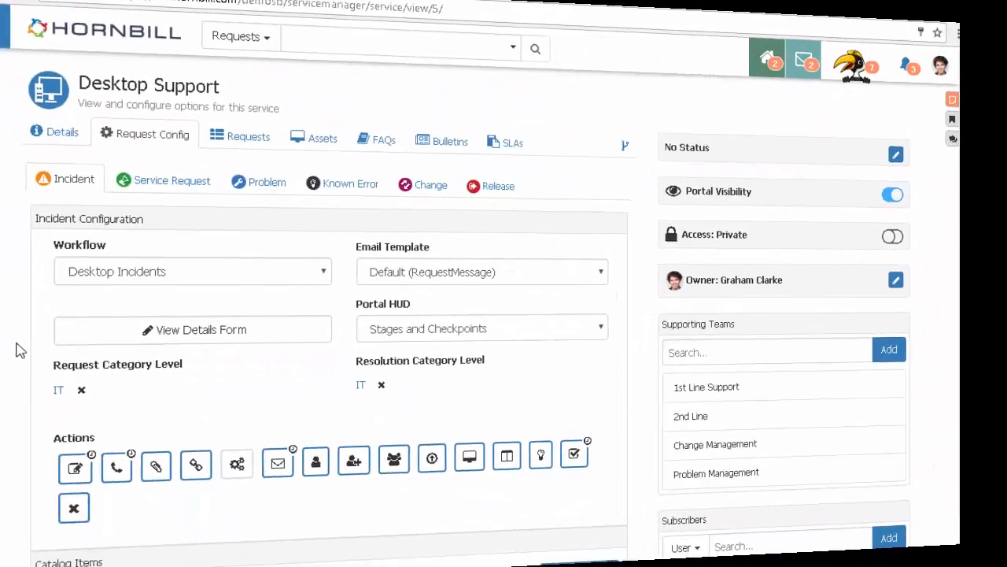
Step: Scroll the Desktop Support service configuration to Request Sub-statuses and inspect both sub-status change dropdowns
scroll(48, 344, "down", 1)
scroll(47, 344, "down", 6)
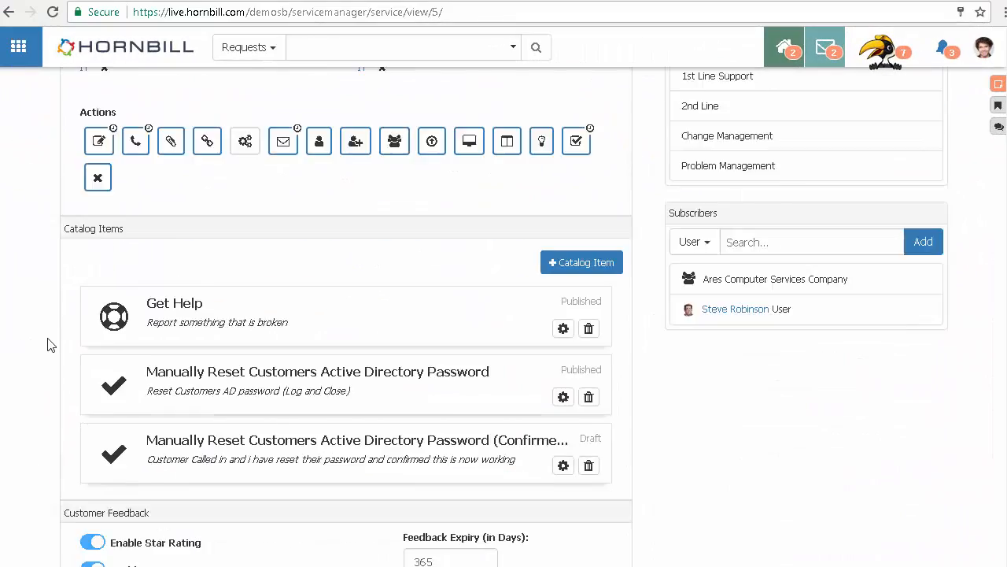
scroll(47, 344, "down", 5)
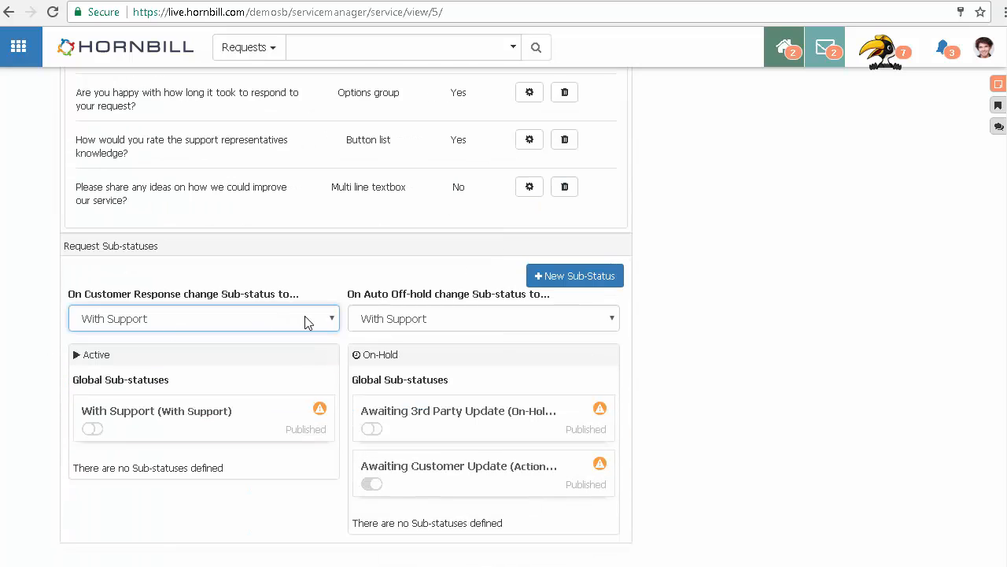
left_click(307, 322)
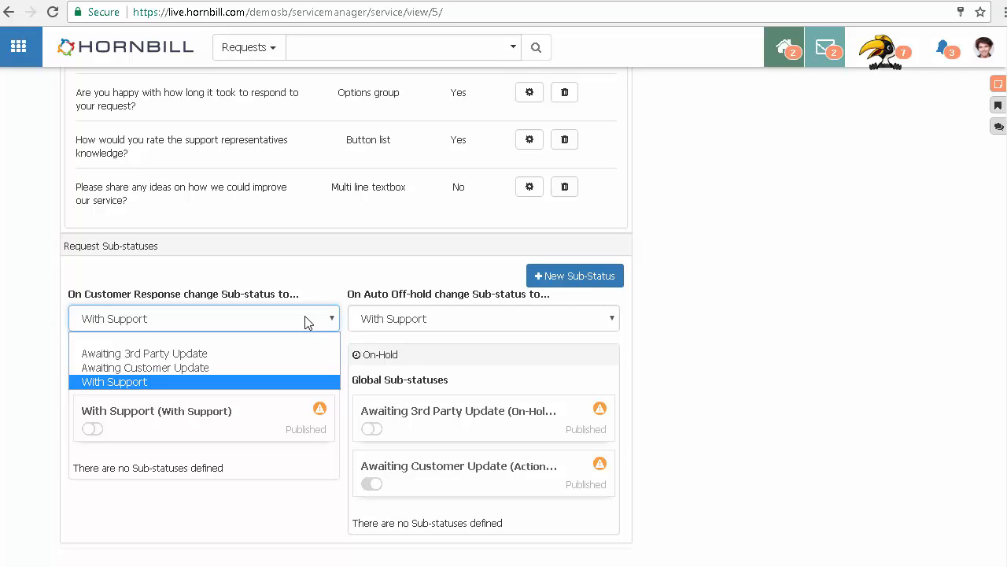
left_click(307, 322)
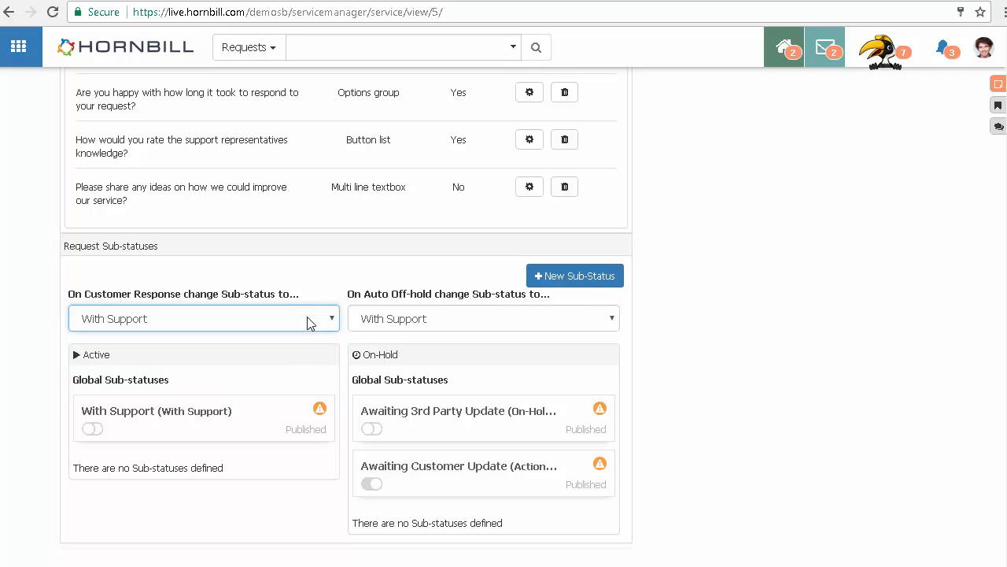
left_click(592, 320)
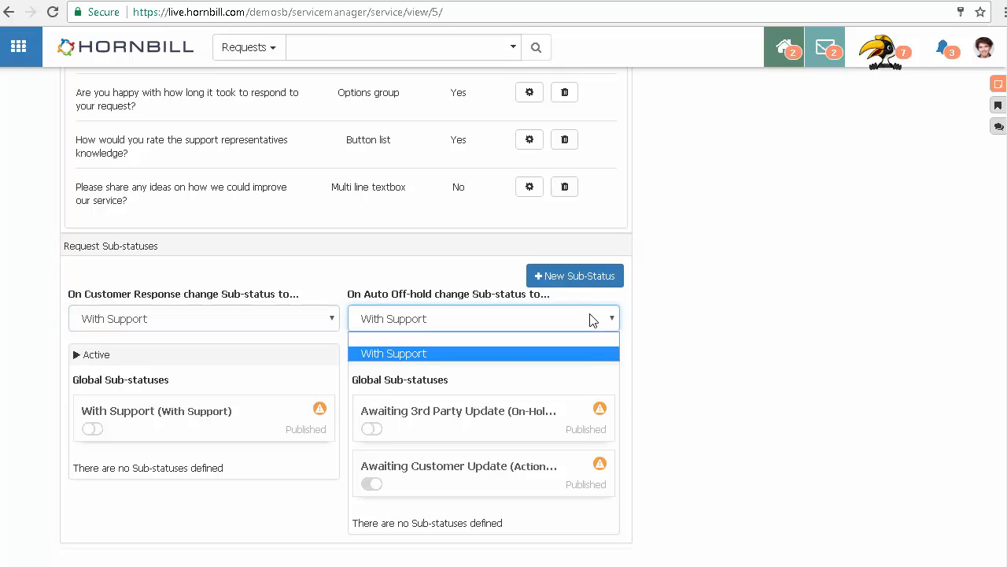
left_click(592, 320)
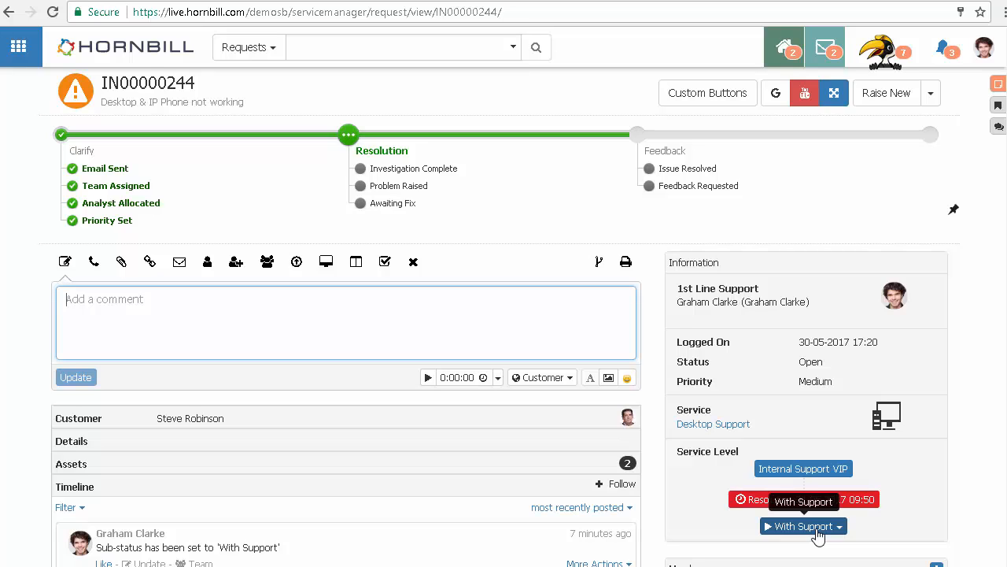
Step: Set request IN00000244's sub-status to Awaiting Customer Update, pausing until 17-06-15
left_click(817, 529)
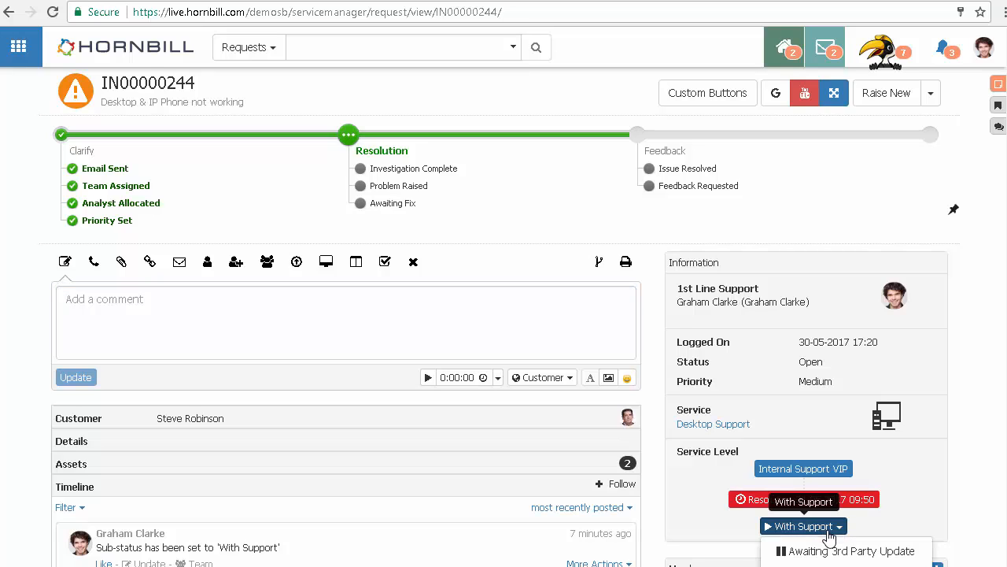
left_click(846, 551)
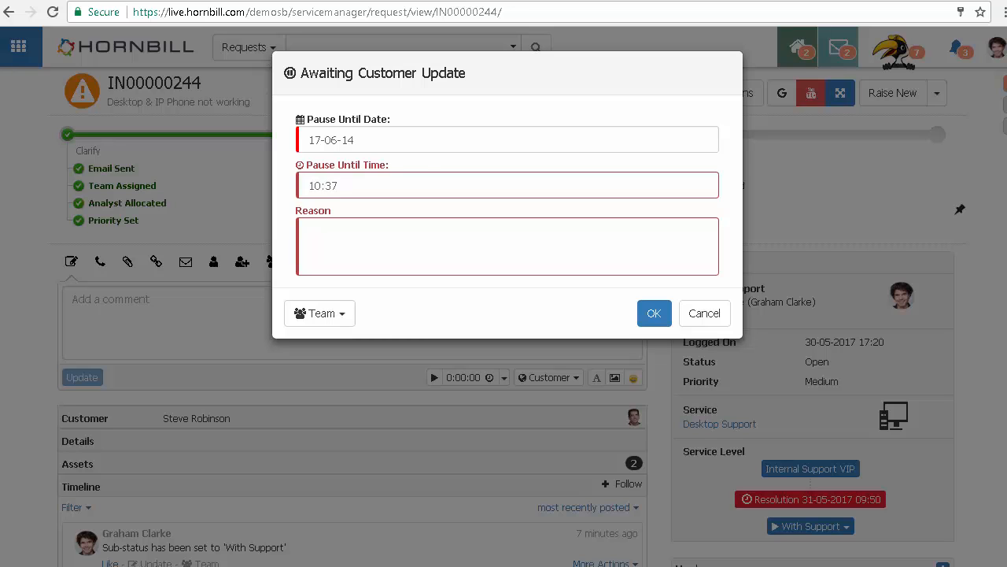
left_click(376, 142)
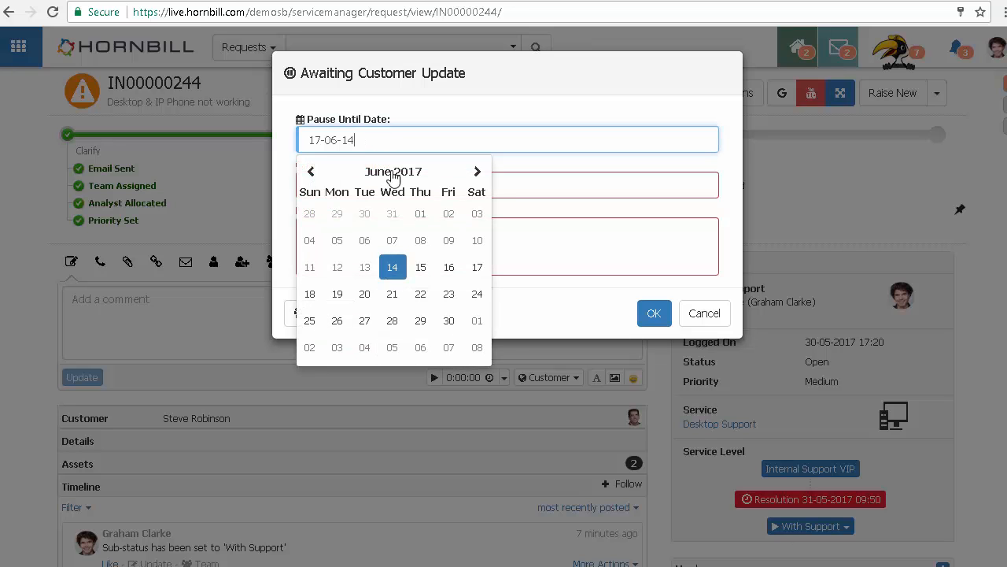
left_click(419, 271)
left_click(356, 236)
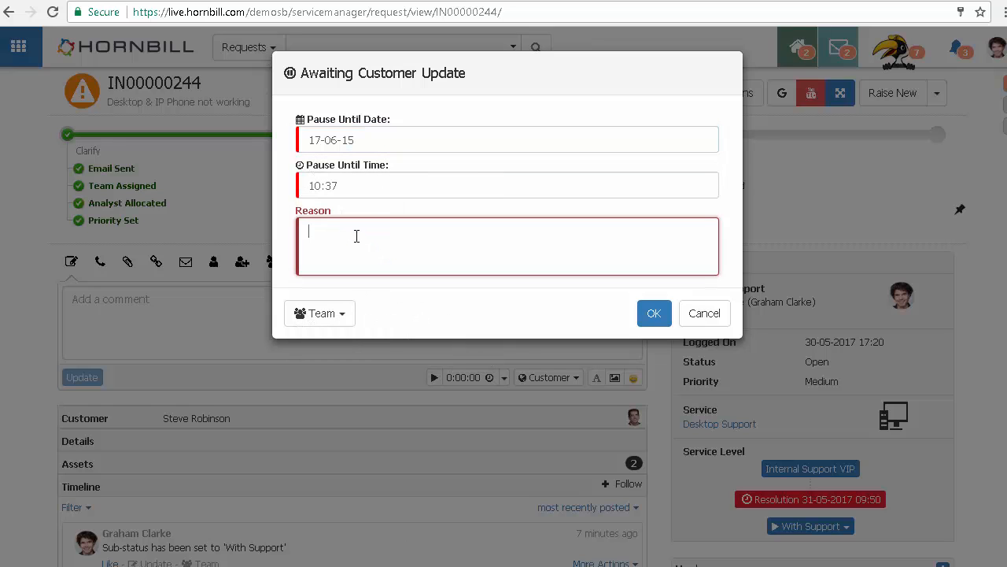
Step: Enter the reason Awaiting customer info and confirm the on-hold sub-status
type("Awi")
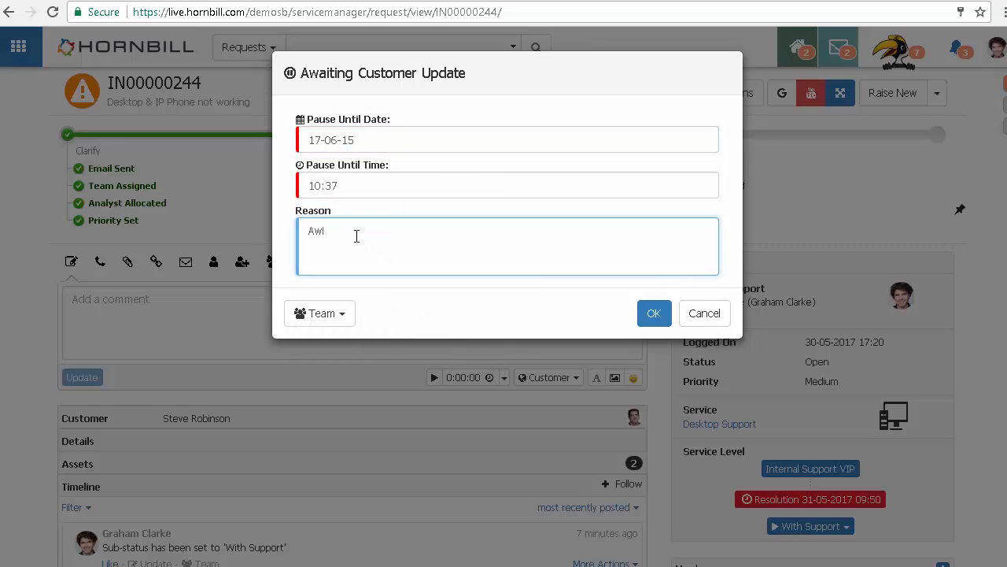
type("aiting customer info")
left_click(652, 315)
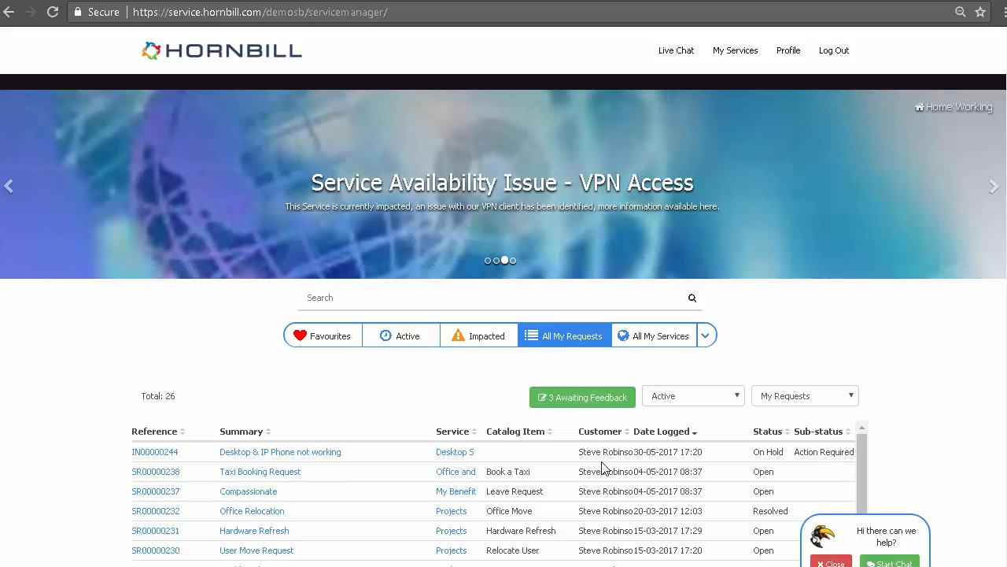
Step: On the customer portal, open request IN00000244 and post the update Here is the update
left_click(157, 453)
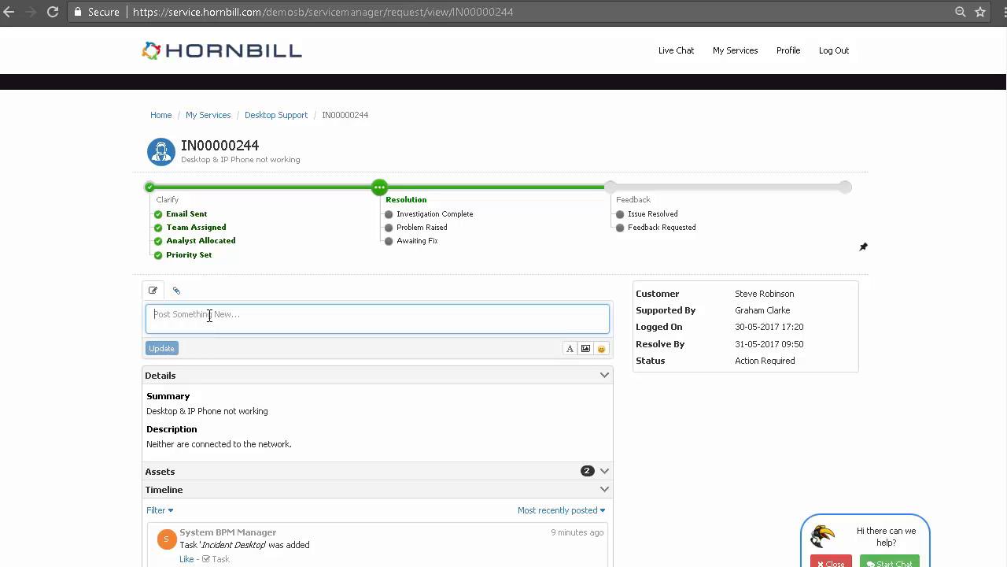
type("Here is the up")
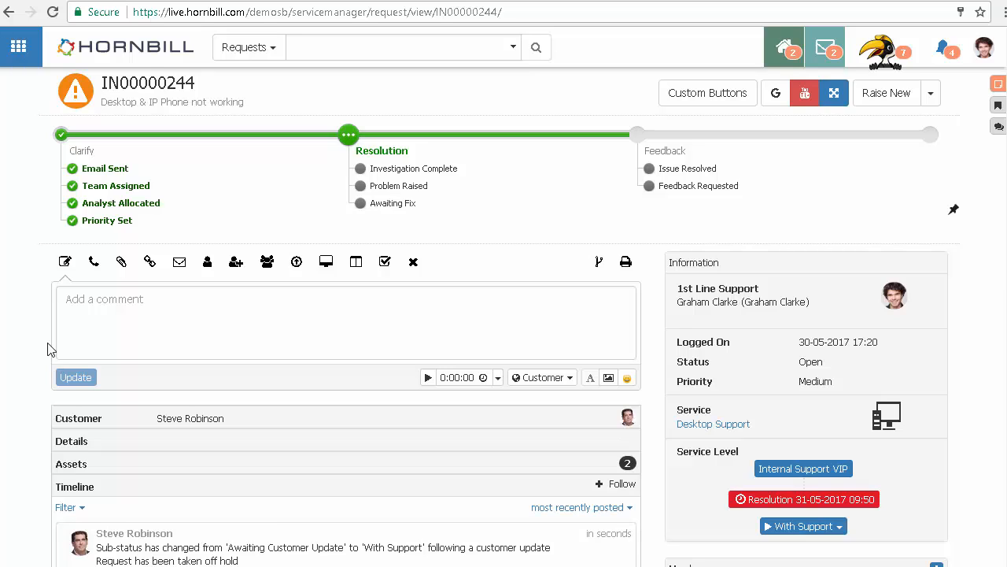
Step: Change the sub-status to Awaiting 3rd Party Update with reason Need info from 3rd party to progress this Incident
left_click(830, 527)
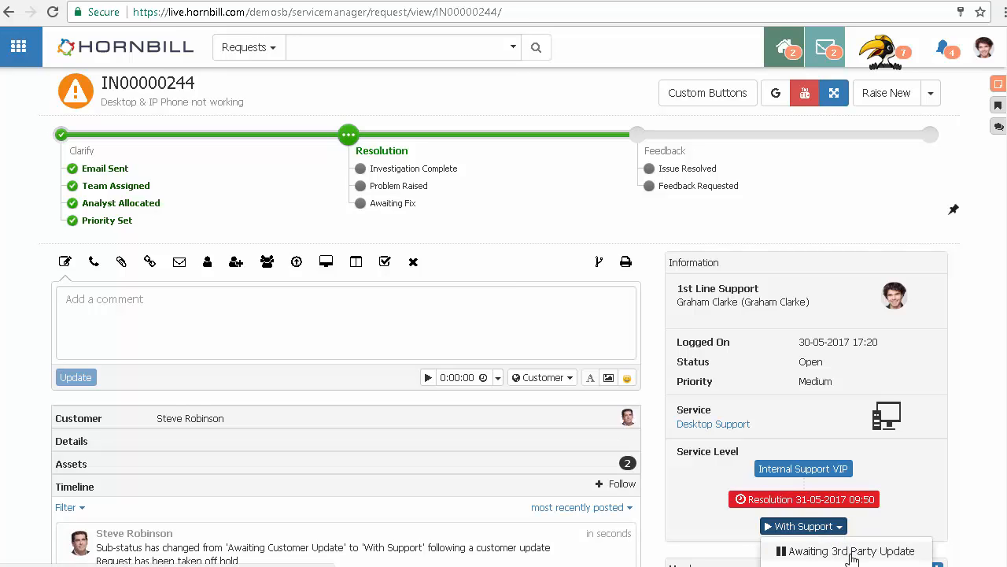
left_click(852, 553)
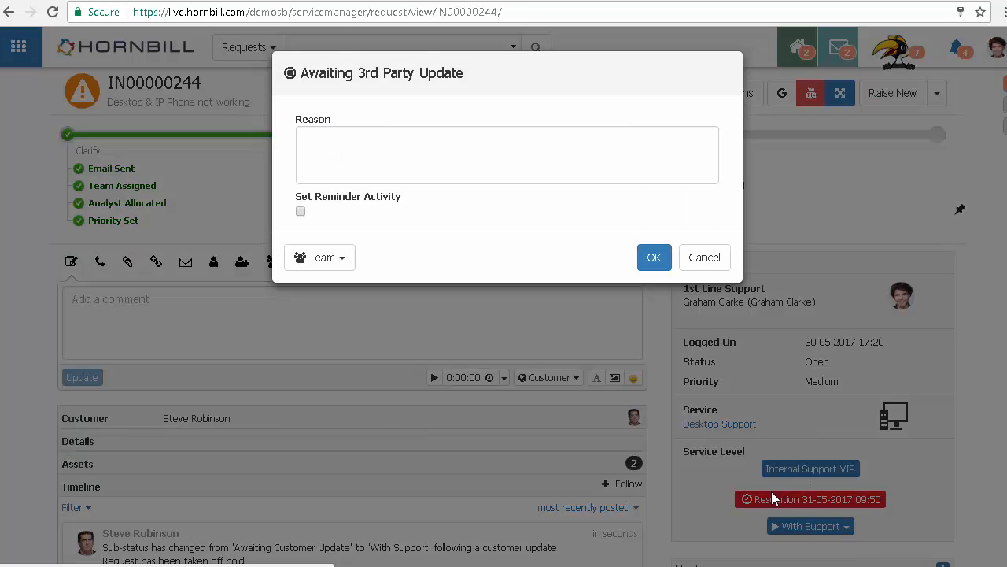
left_click(359, 170)
type("Ne")
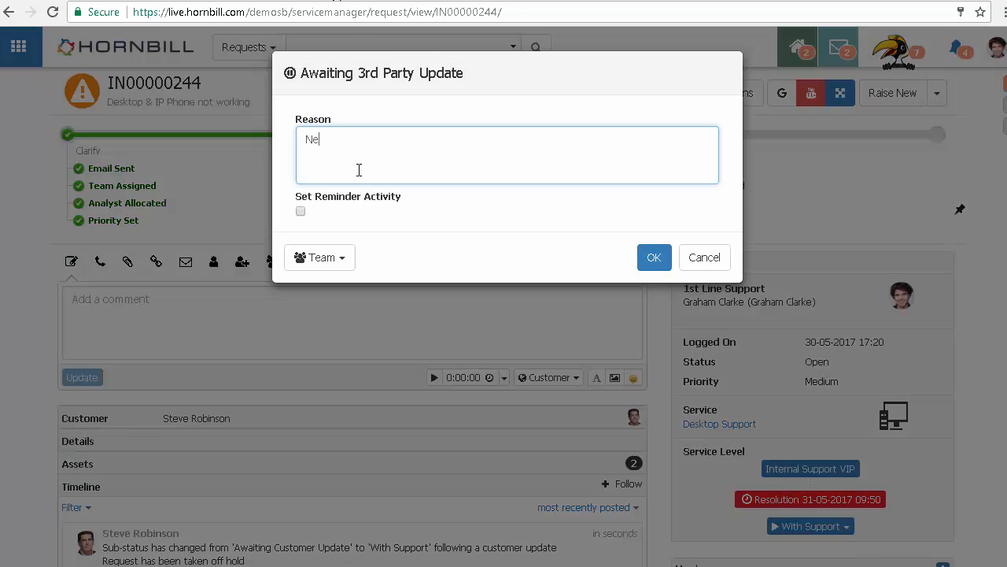
type("ed info from 3rd par")
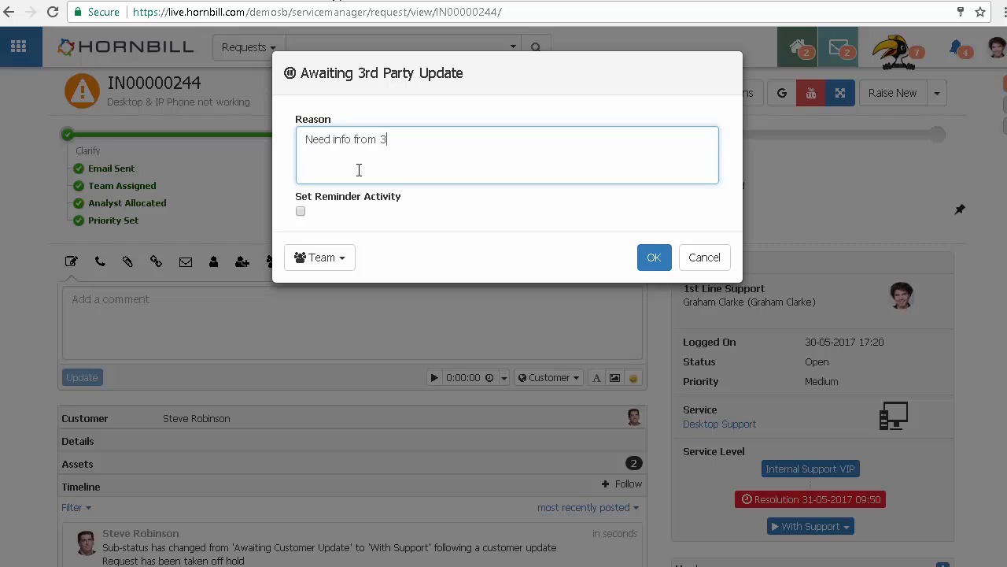
type("ty to progress this Incident")
left_click(654, 262)
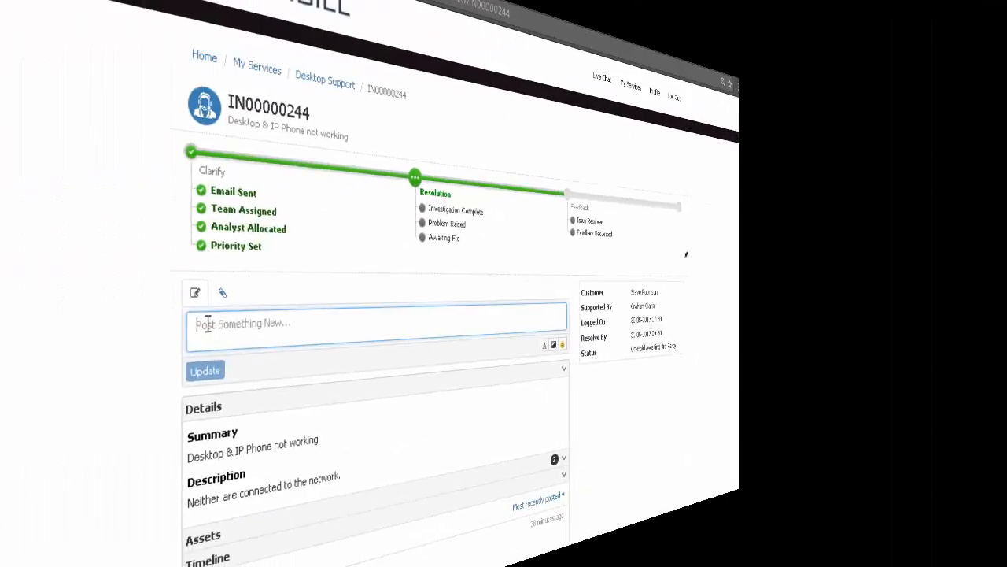
Step: Post the customer update Here is another update on the portal request
type("Here ss the update")
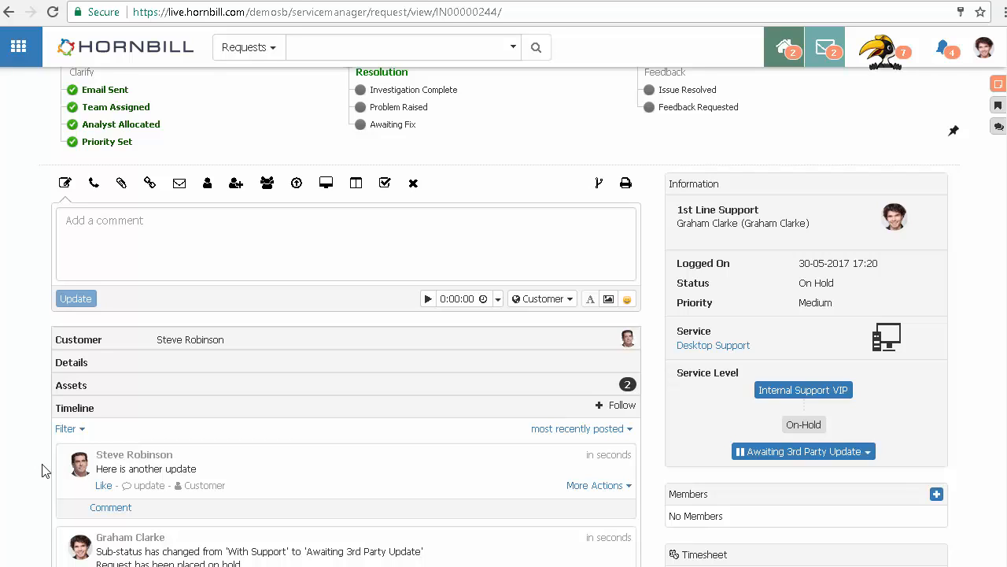
Step: Return to the service desk Request List
mouse_move(16, 47)
left_click(56, 120)
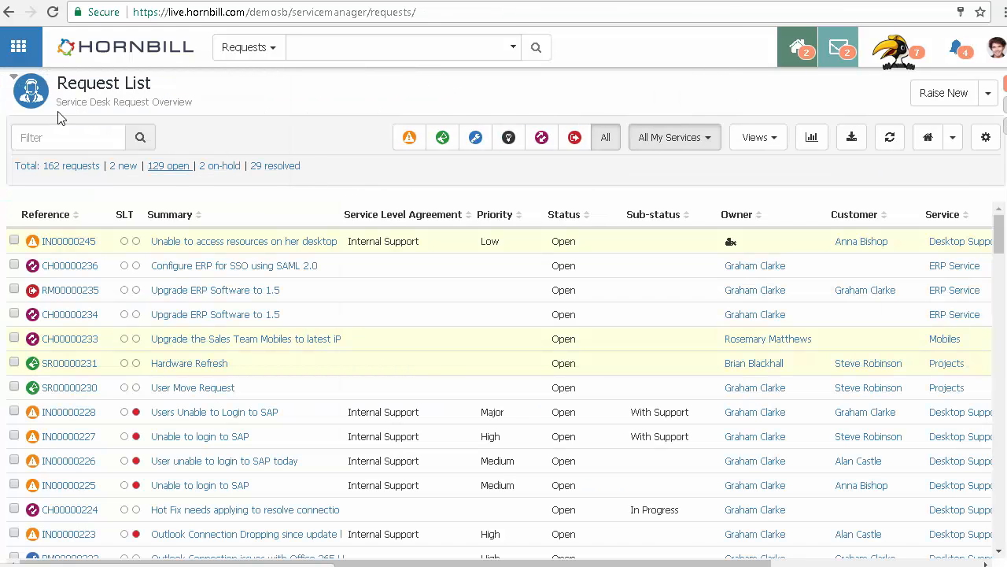